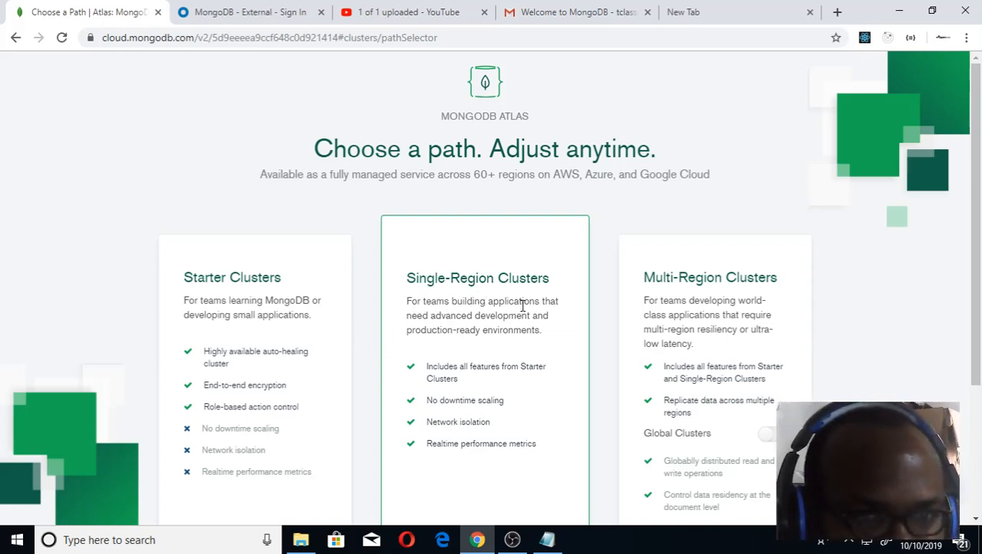
- Start a free Starter Cluster and choose AWS Ireland (eu-west-1) as its provider and region
scroll(527, 421, down, 3)
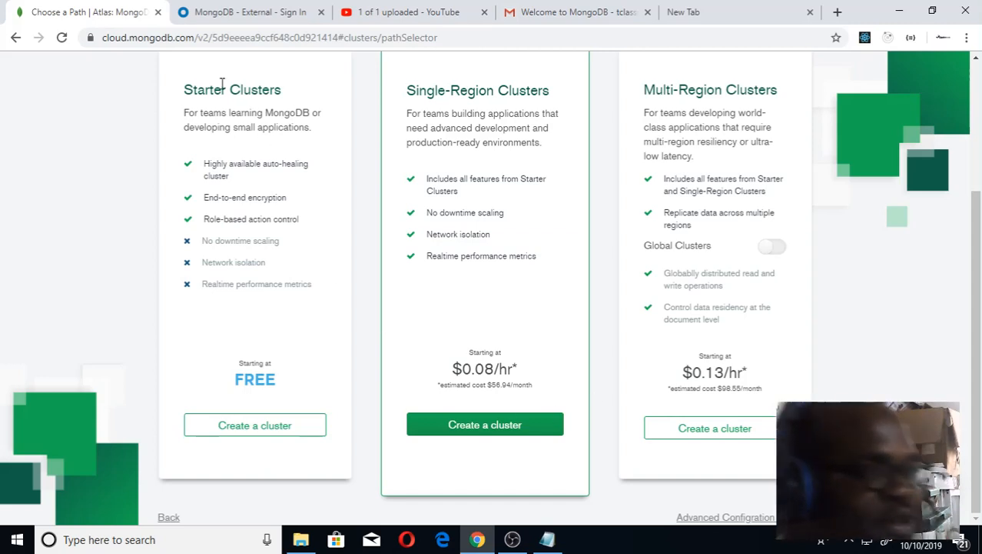
click(254, 432)
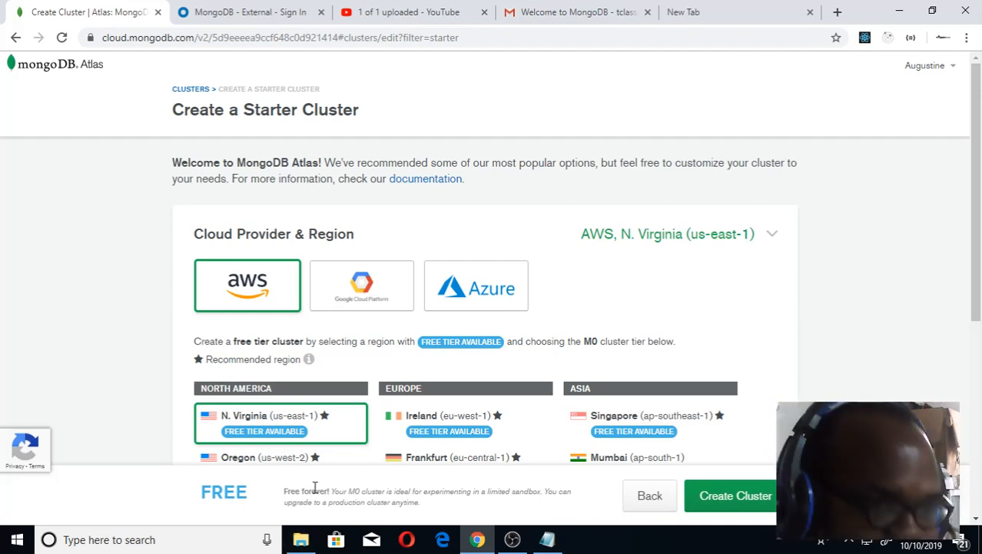
scroll(315, 487, down, 1)
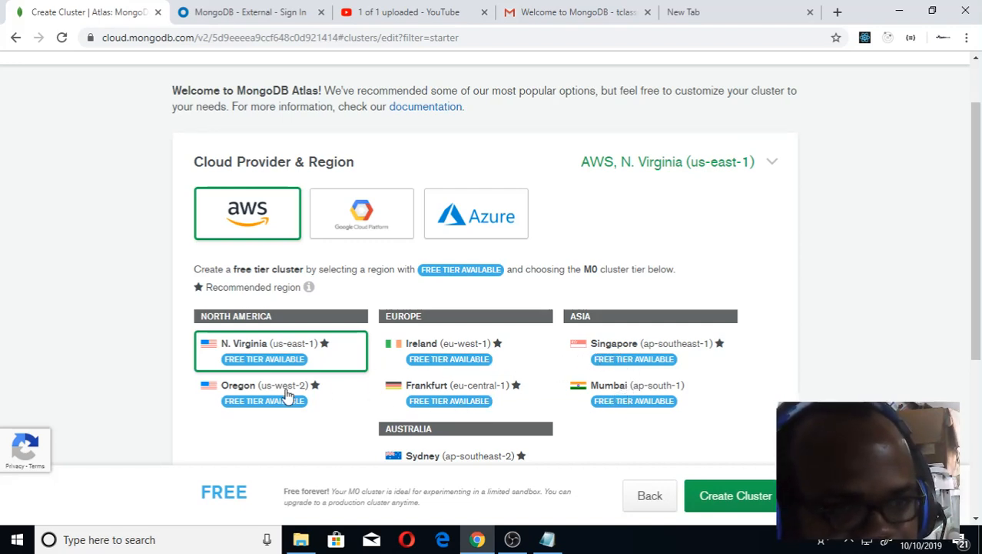
click(443, 352)
scroll(388, 422, up, 1)
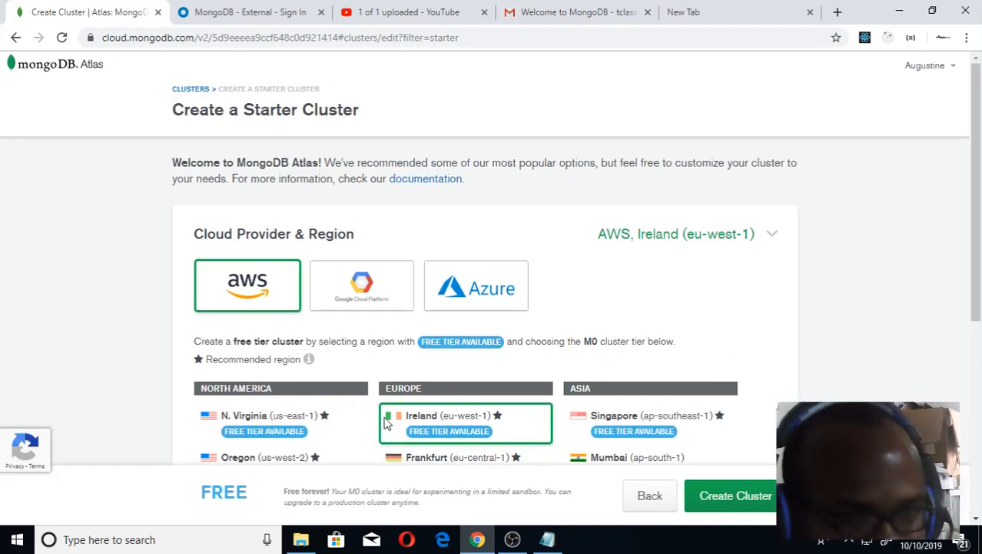
- Review the remaining cluster settings and create the free M0 Sandbox cluster, keeping the name Cluster0
scroll(387, 419, down, 4)
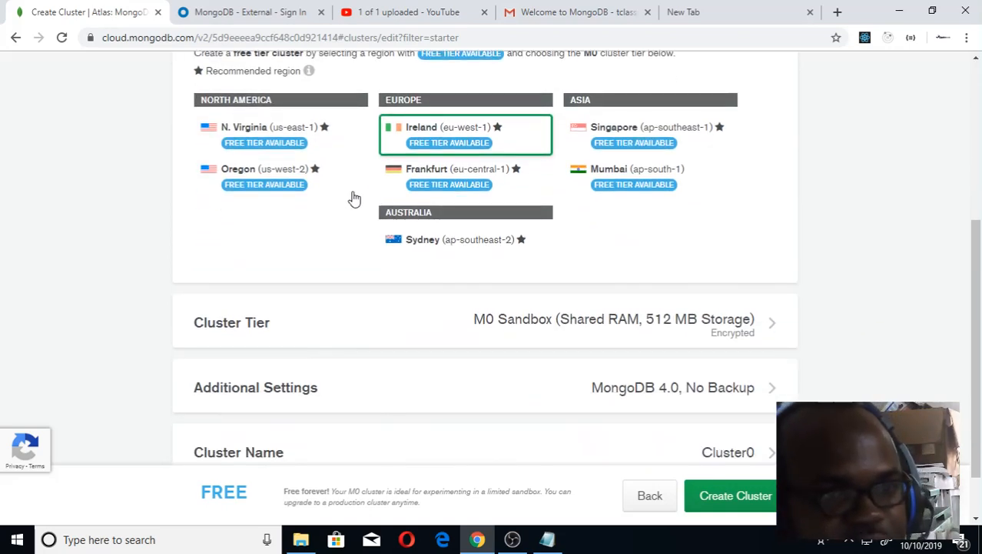
scroll(508, 415, down, 1)
scroll(507, 415, down, 1)
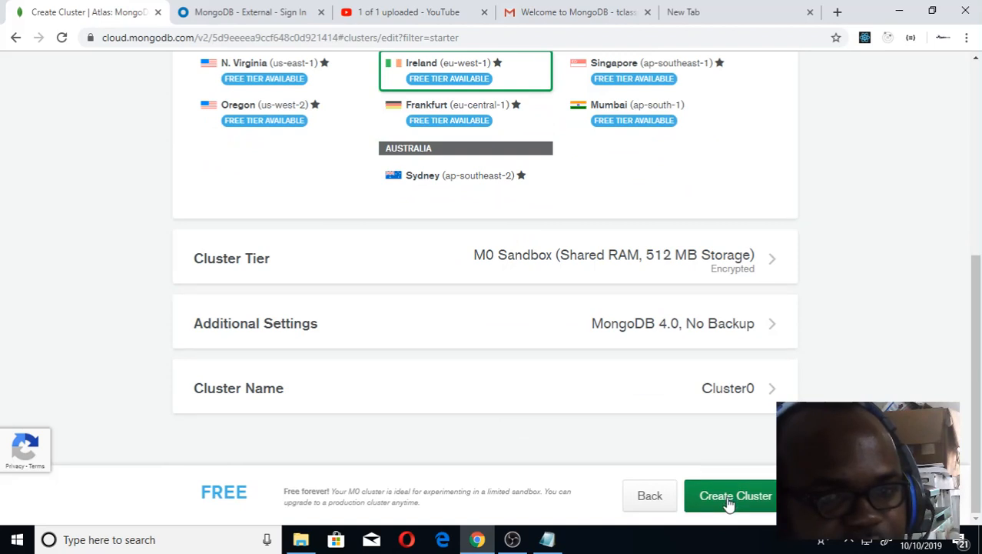
click(729, 498)
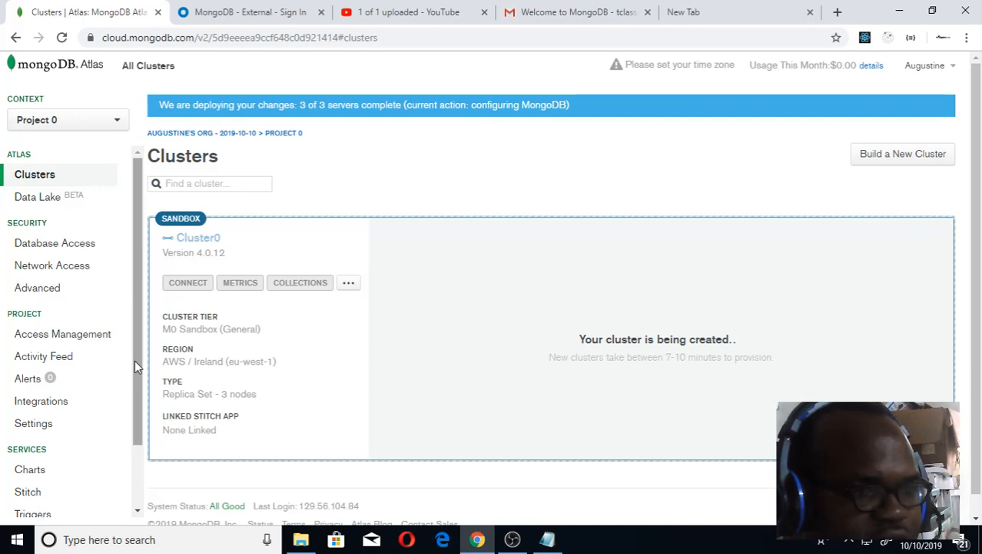
scroll(134, 361, down, 1)
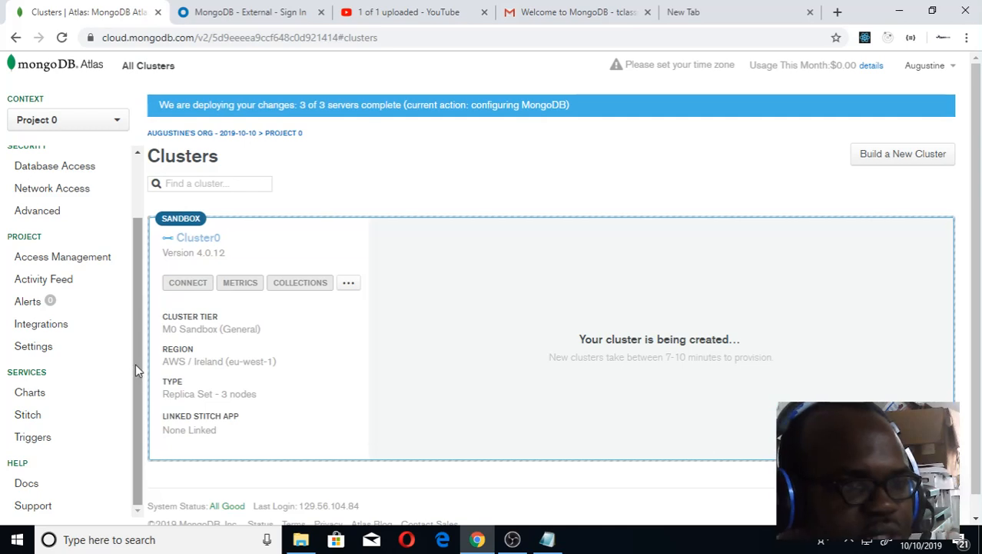
scroll(244, 323, down, 1)
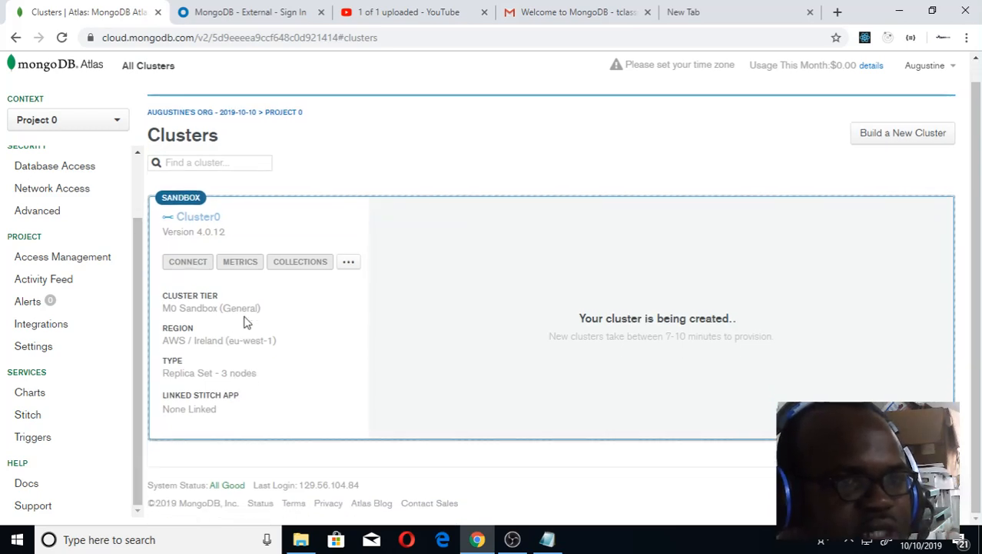
scroll(296, 255, up, 1)
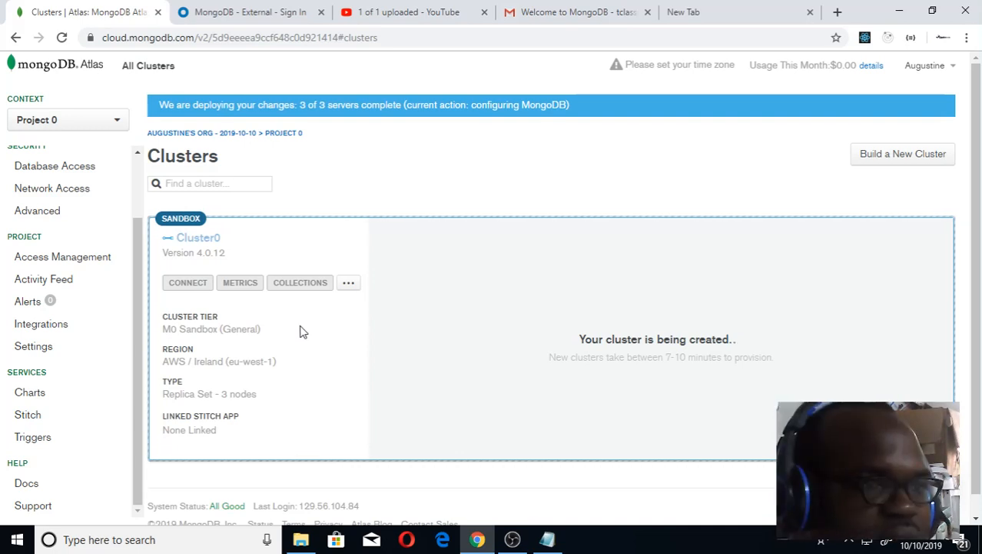
scroll(121, 335, up, 2)
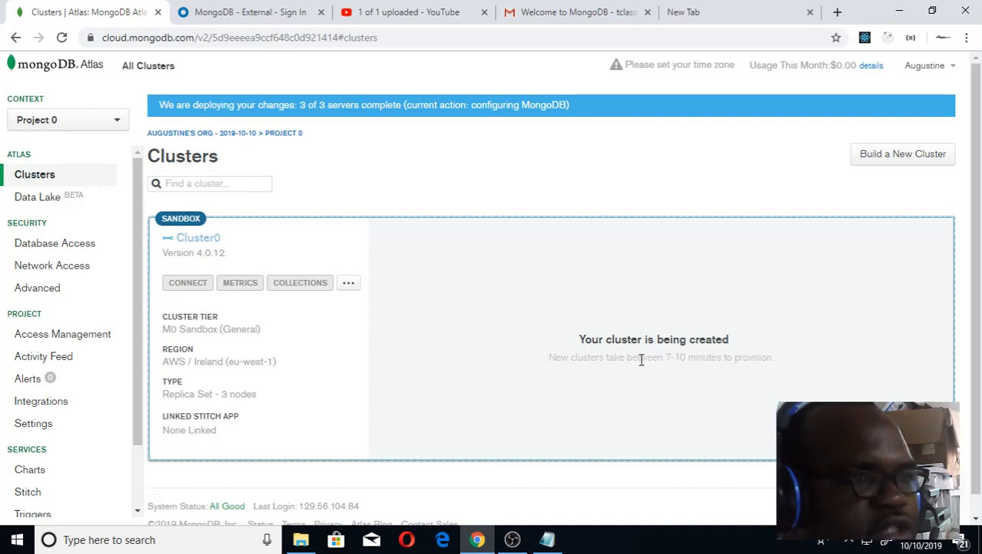
- Begin adding a new database user under Database Access and autogenerate a secure password, shown in plain text
click(54, 246)
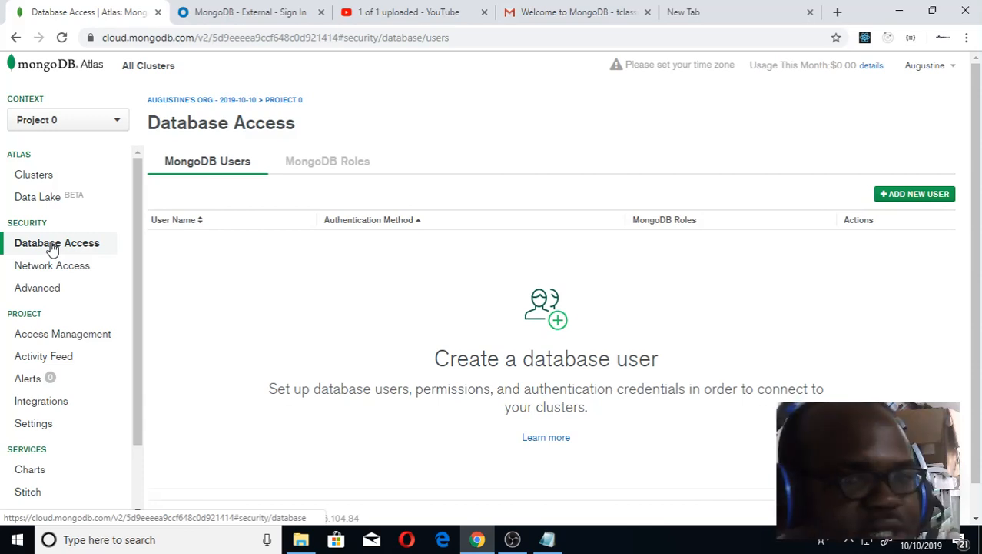
click(920, 195)
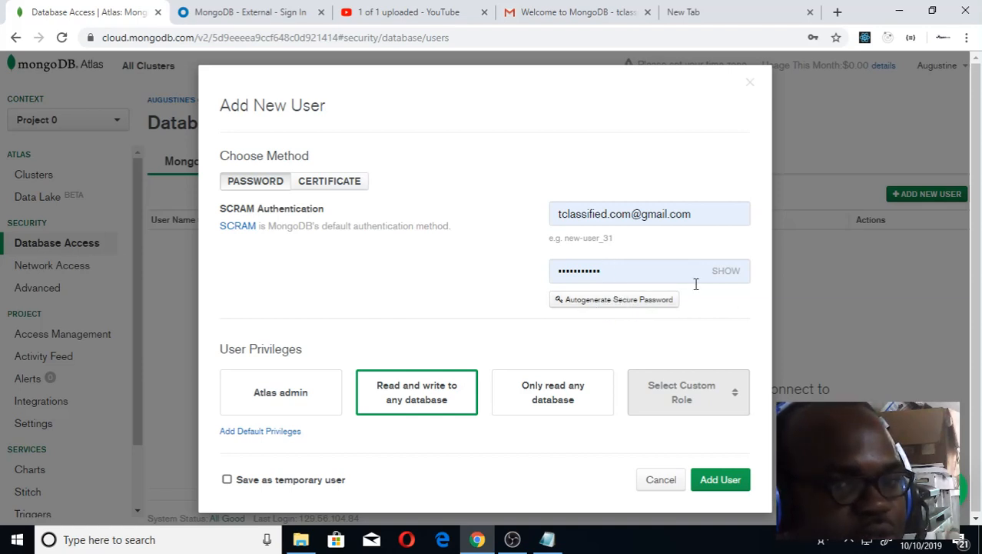
click(734, 275)
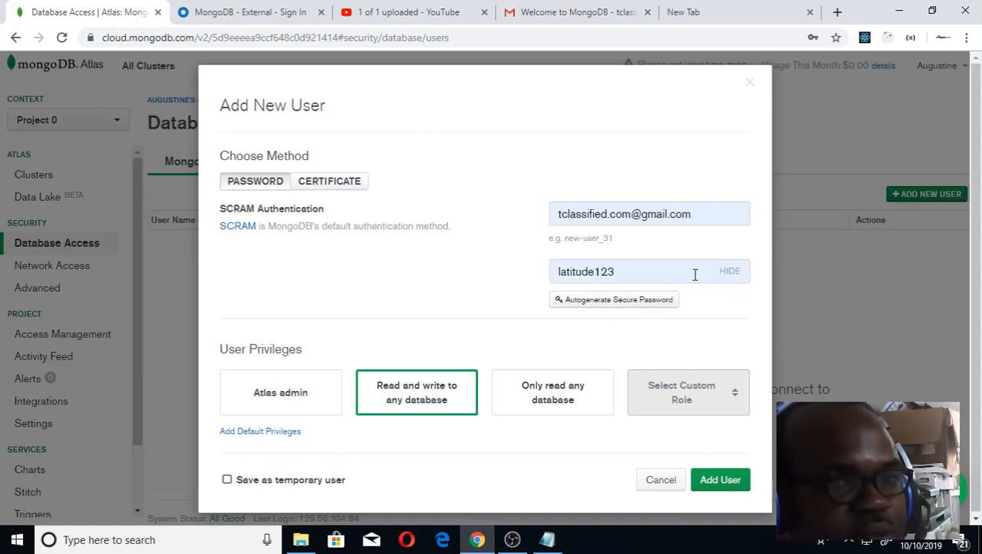
click(734, 275)
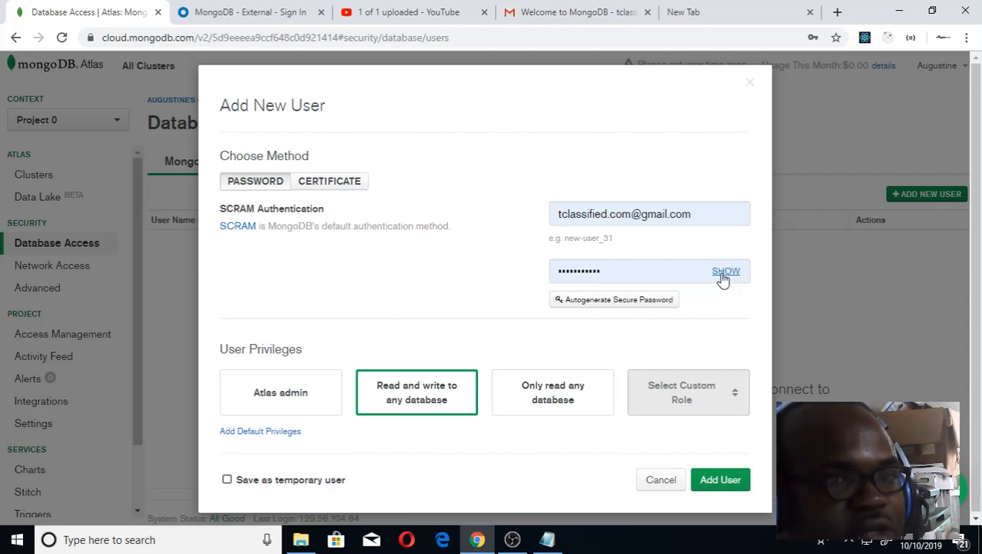
click(601, 303)
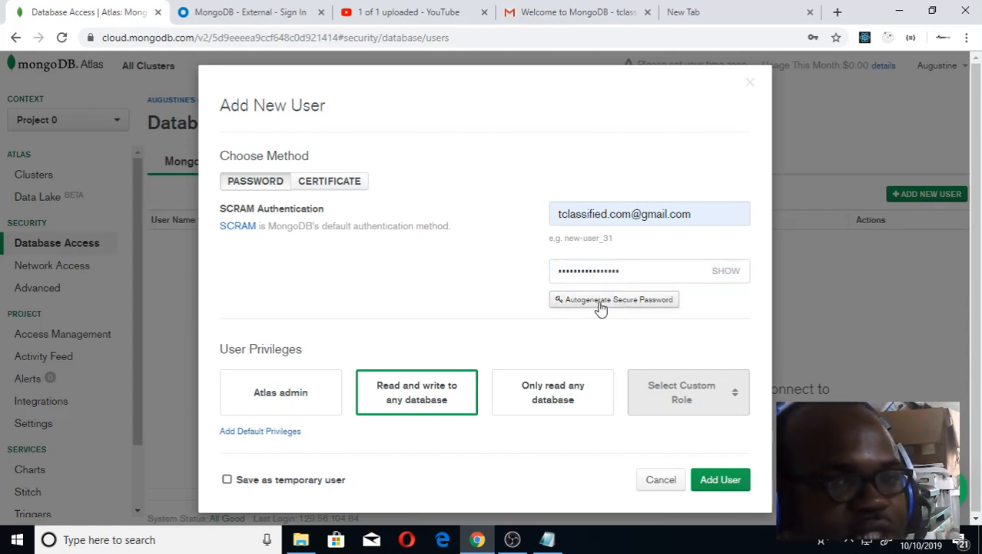
click(724, 271)
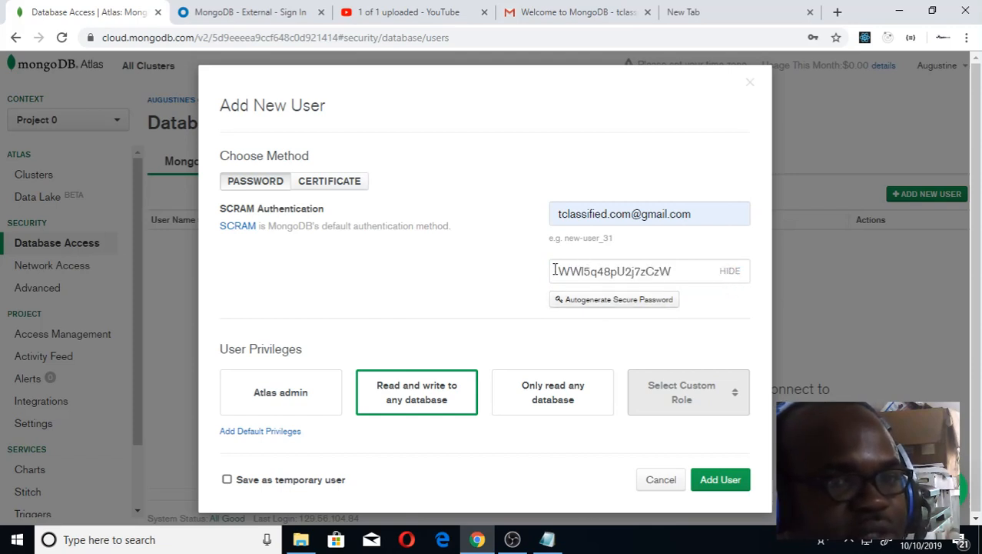
- Replace the prefilled e-mail in the username field with the new database user's name
click(696, 216)
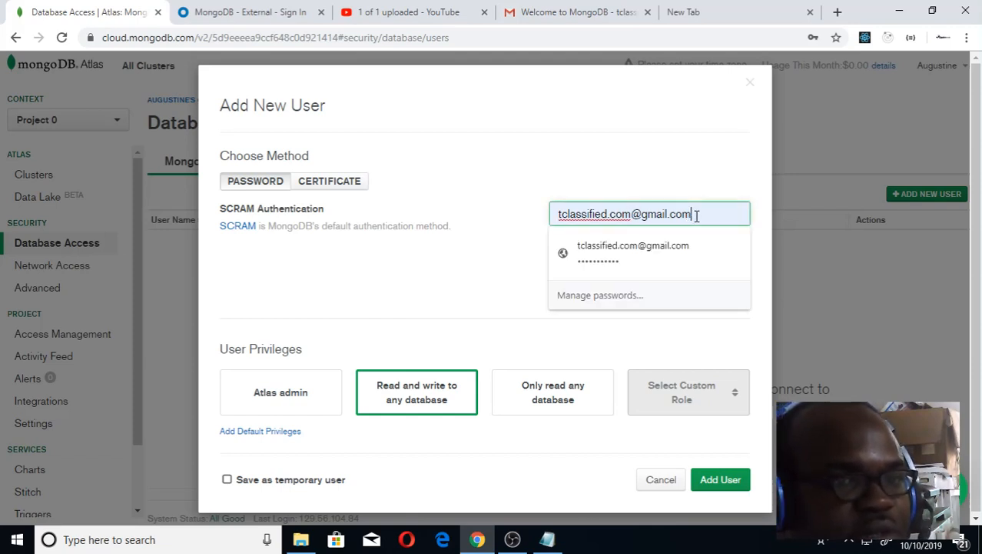
drag(690, 214, 553, 213)
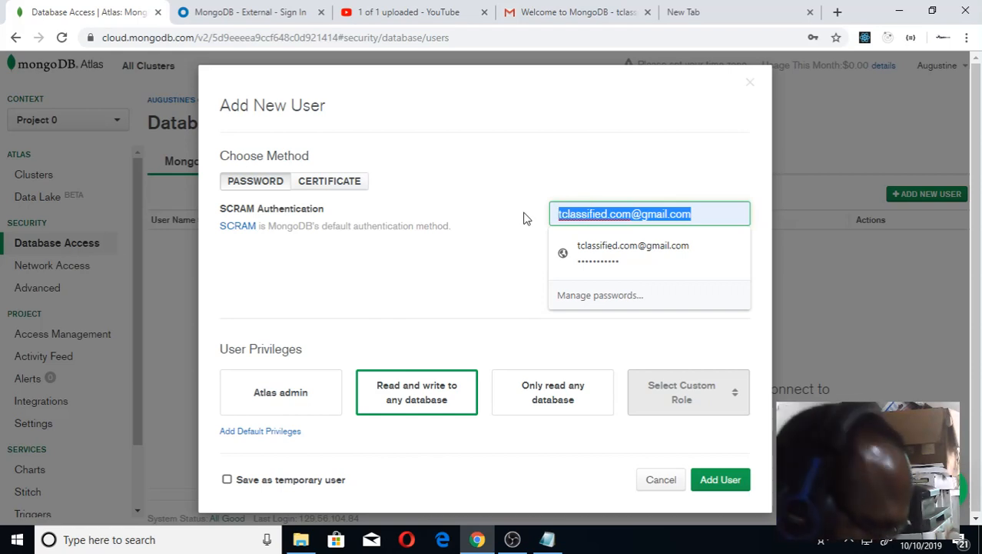
text(au)
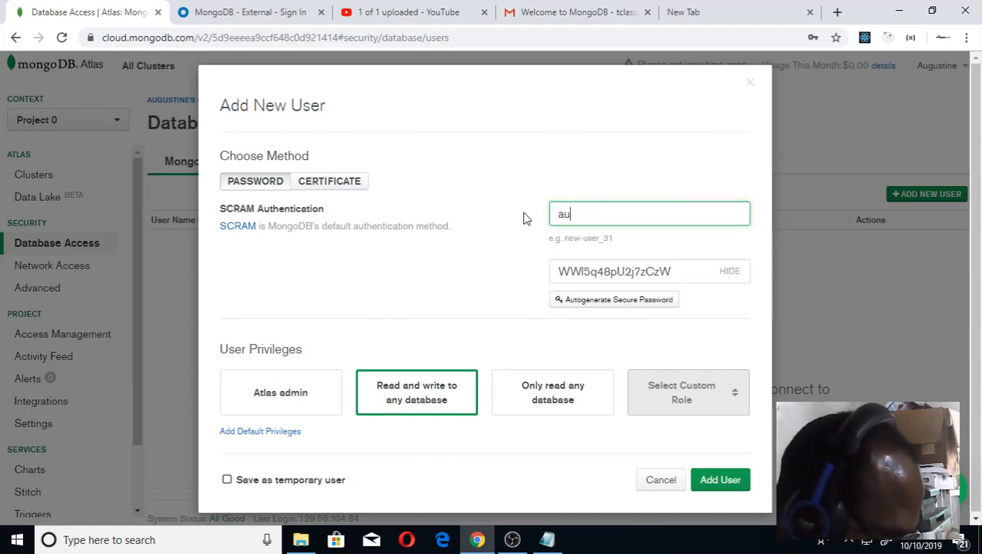
text(stine)
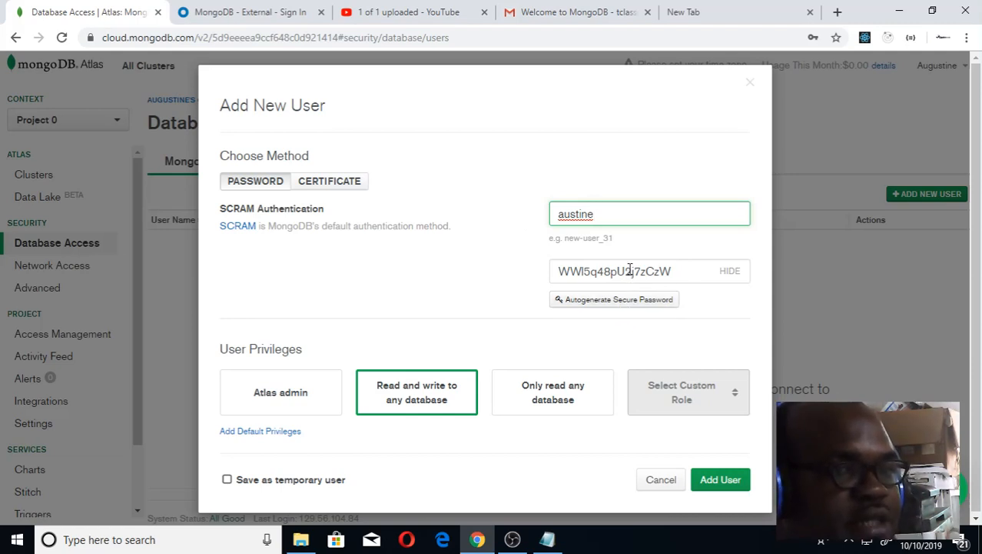
- Copy the whole autogenerated password of the new database user
click(676, 271)
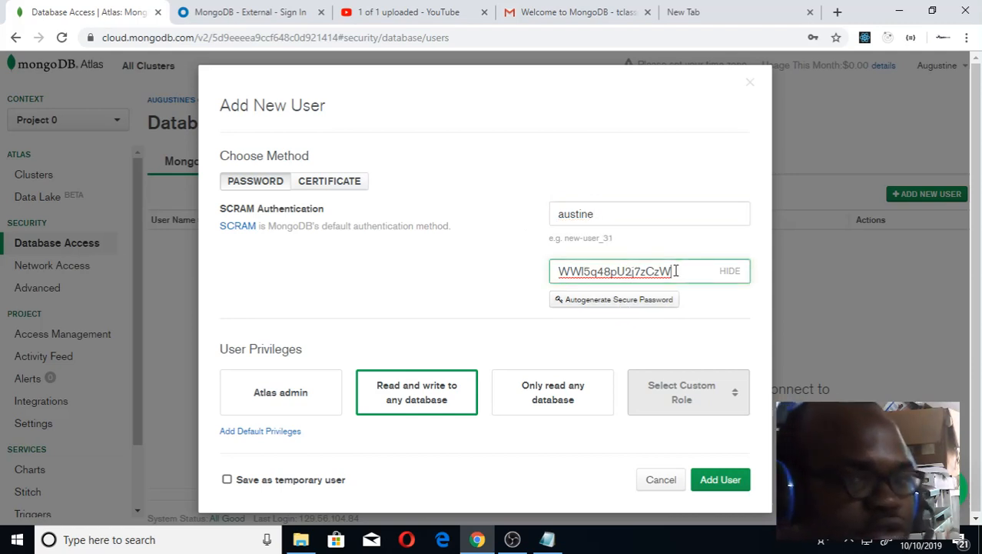
drag(676, 271, 566, 264)
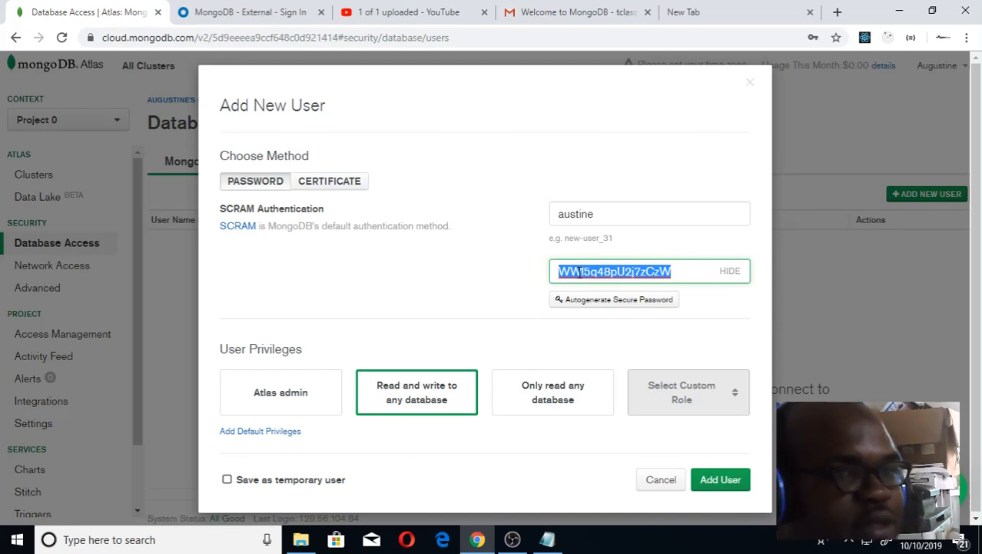
right_click(578, 271)
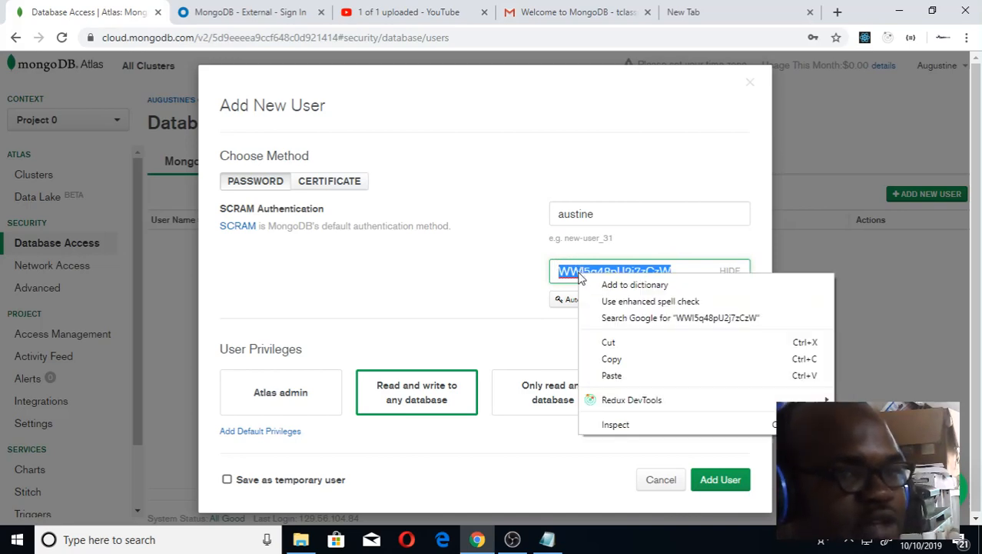
click(625, 360)
- Switch to the node openclassrooms notes in Notepad, paste the copied password at the end and add the username below it
click(547, 539)
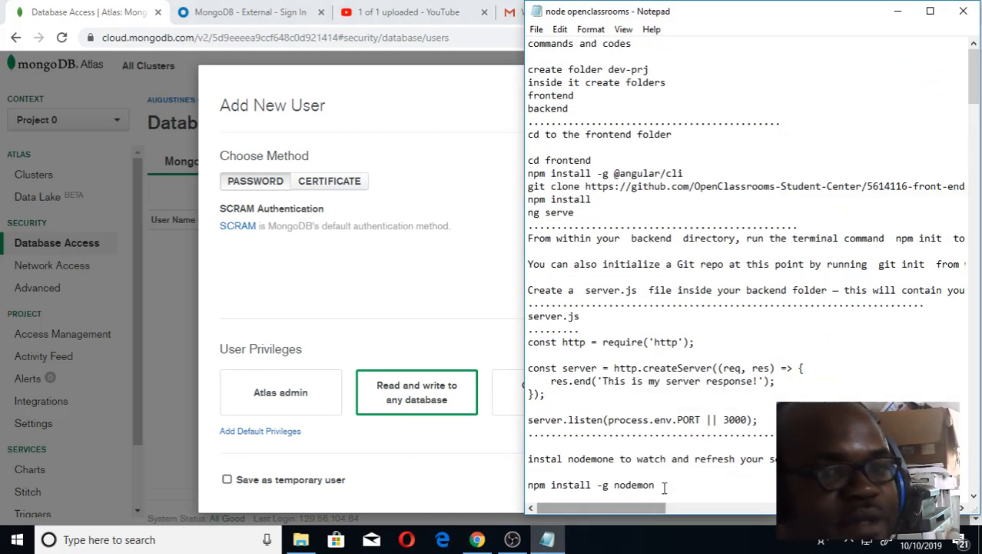
scroll(665, 488, down, 16)
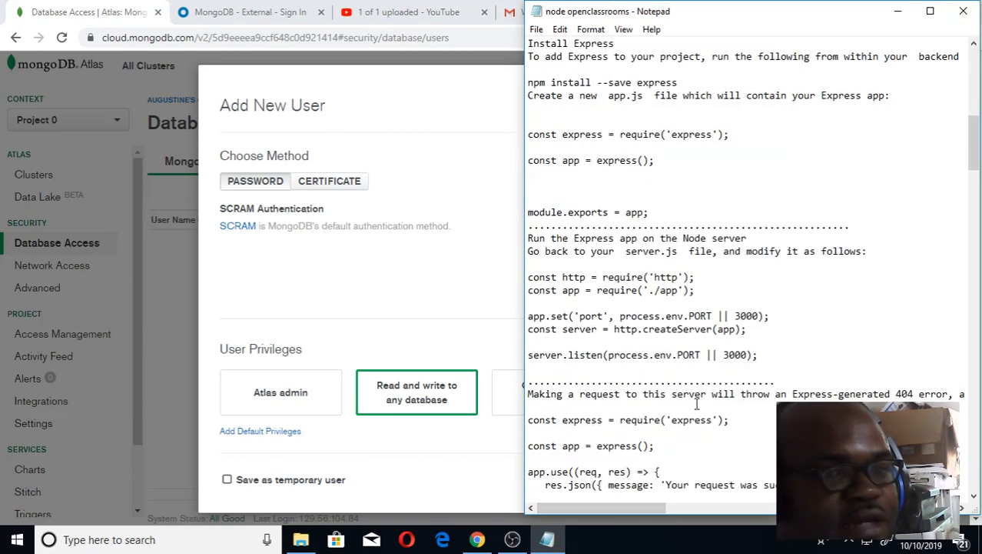
scroll(696, 404, down, 12)
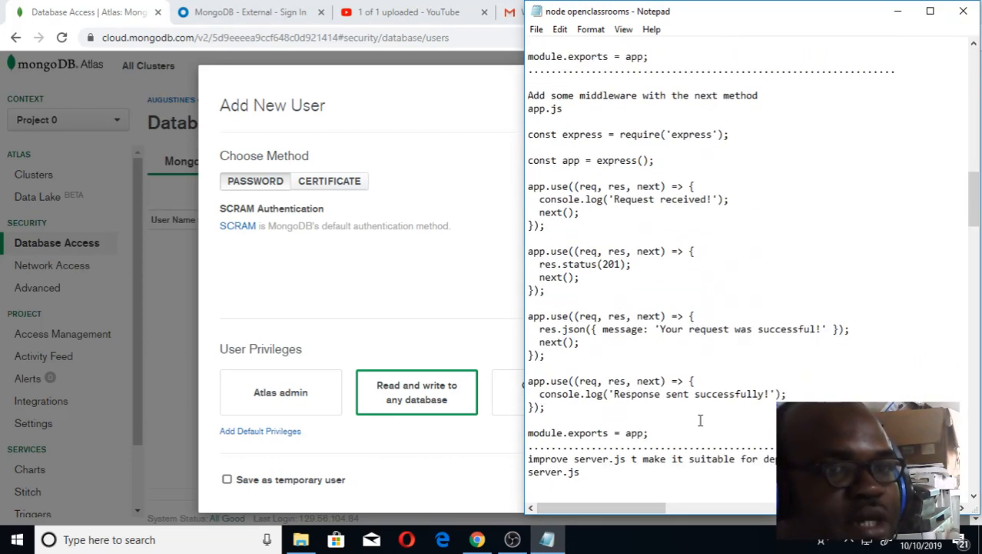
scroll(701, 420, down, 18)
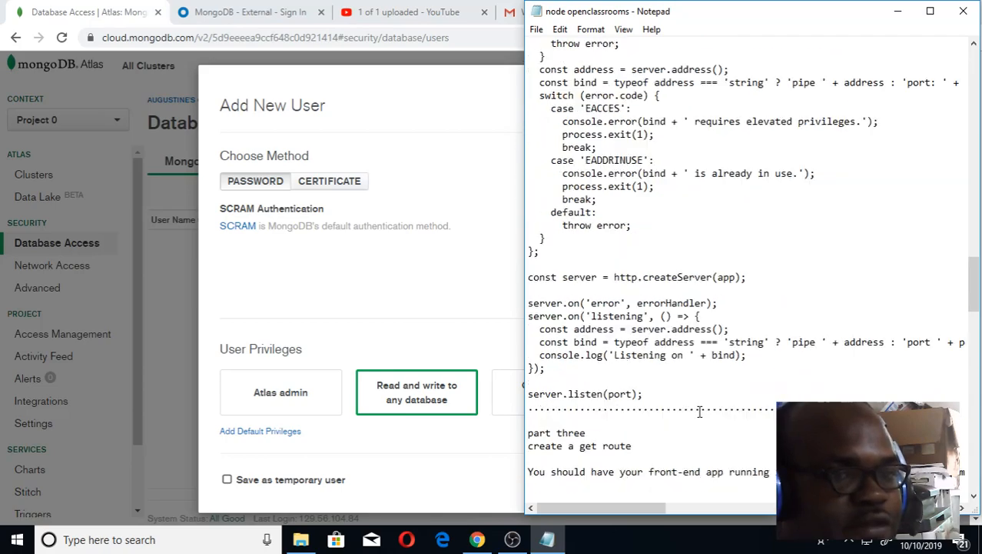
scroll(699, 411, down, 9)
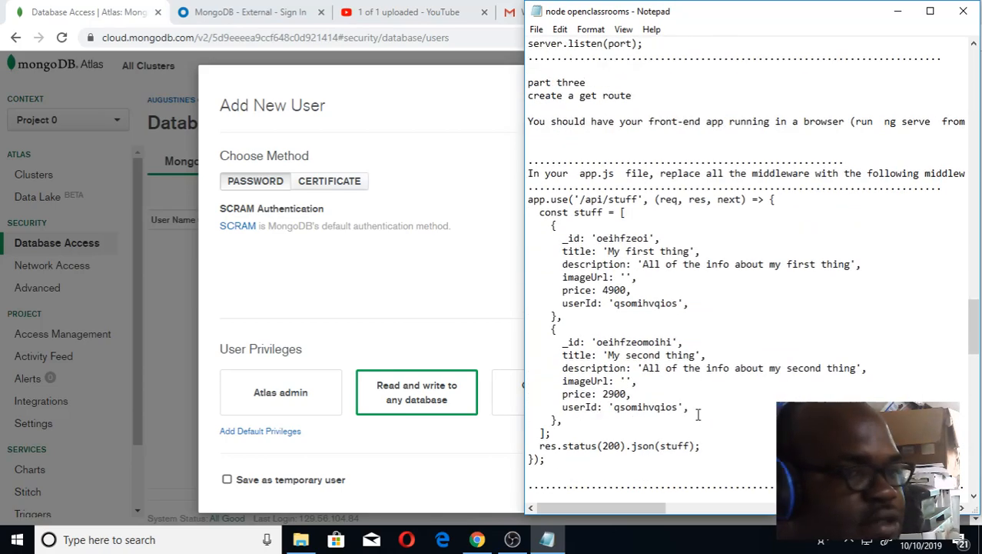
scroll(698, 415, down, 20)
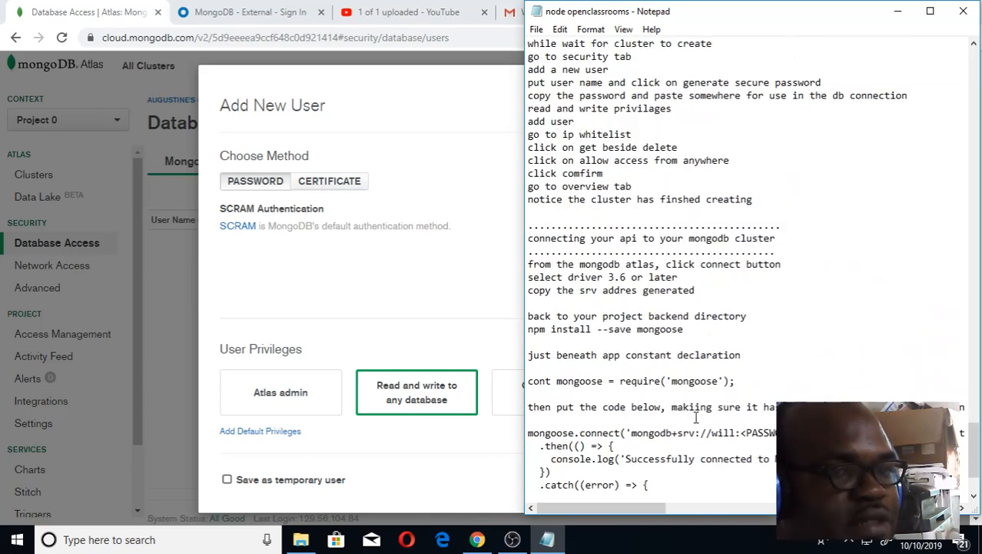
scroll(697, 417, down, 3)
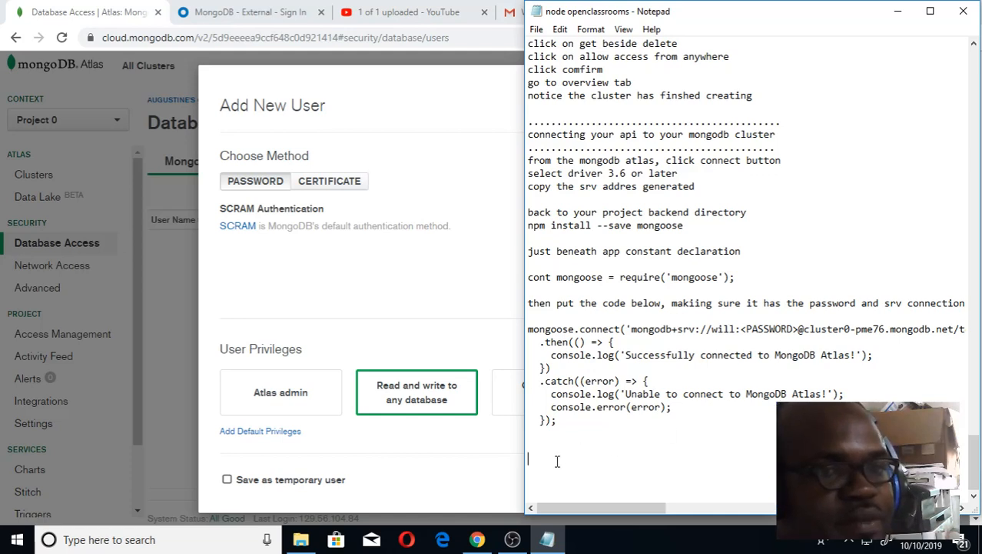
key(ctrl+v)
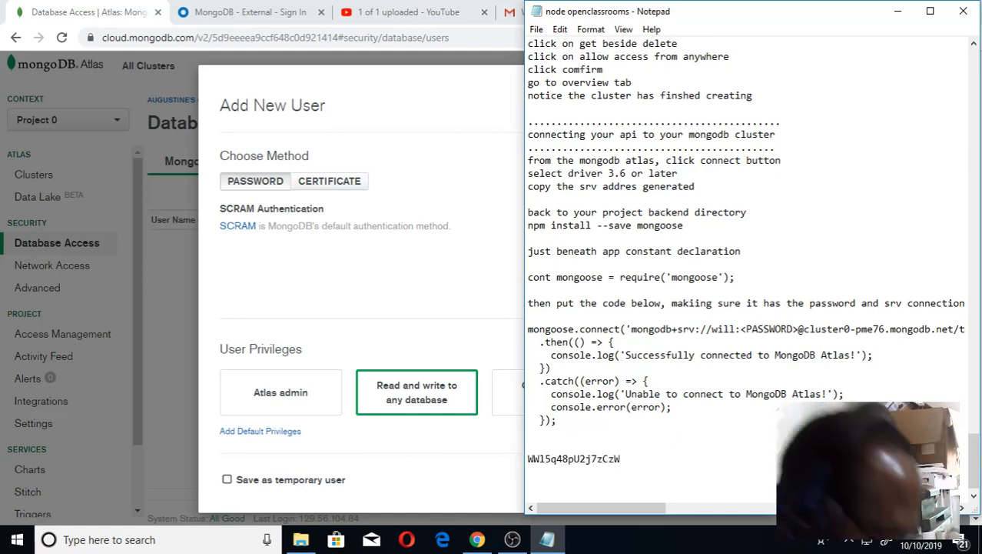
key(Return)
text(austine)
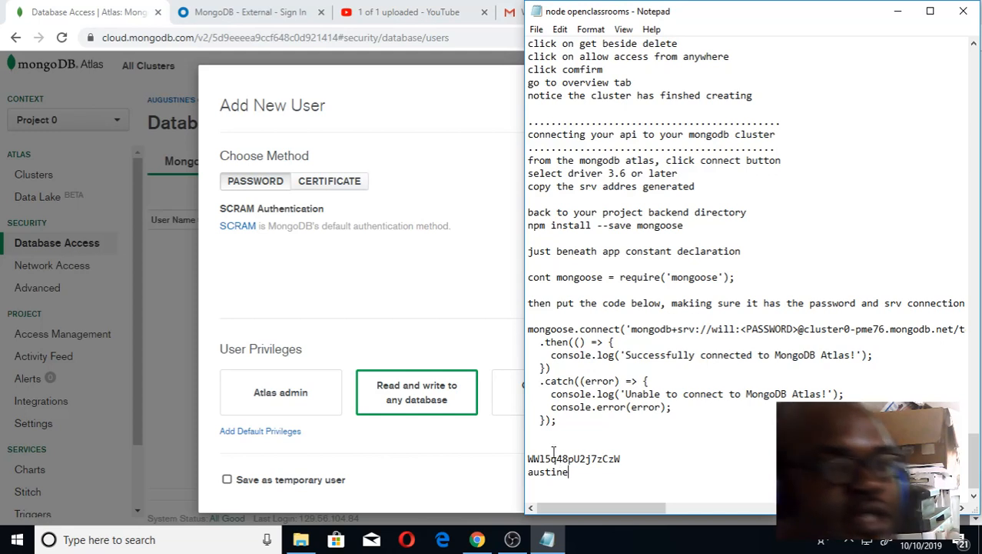
- Return to MongoDB Atlas in the browser and add the user with read and write privileges to any database
click(277, 312)
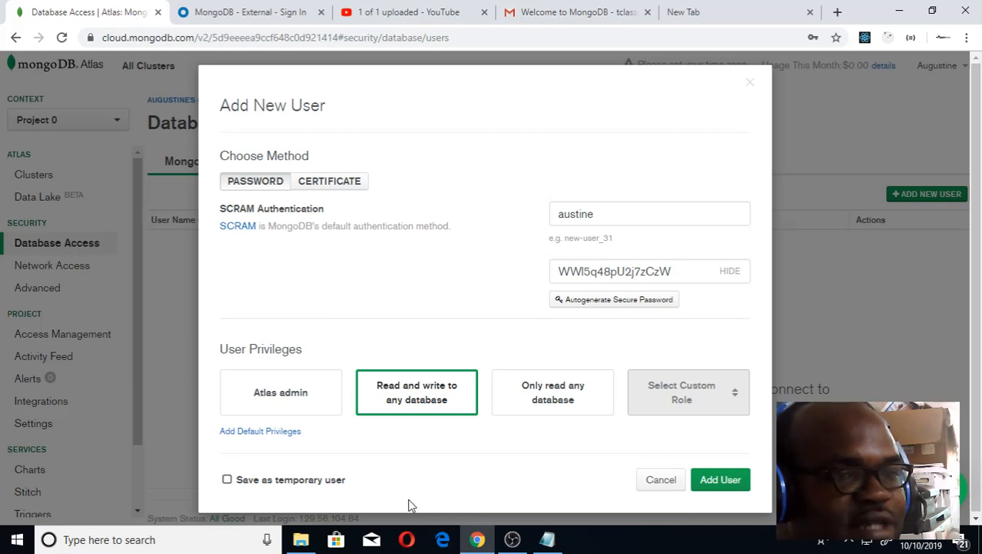
click(720, 479)
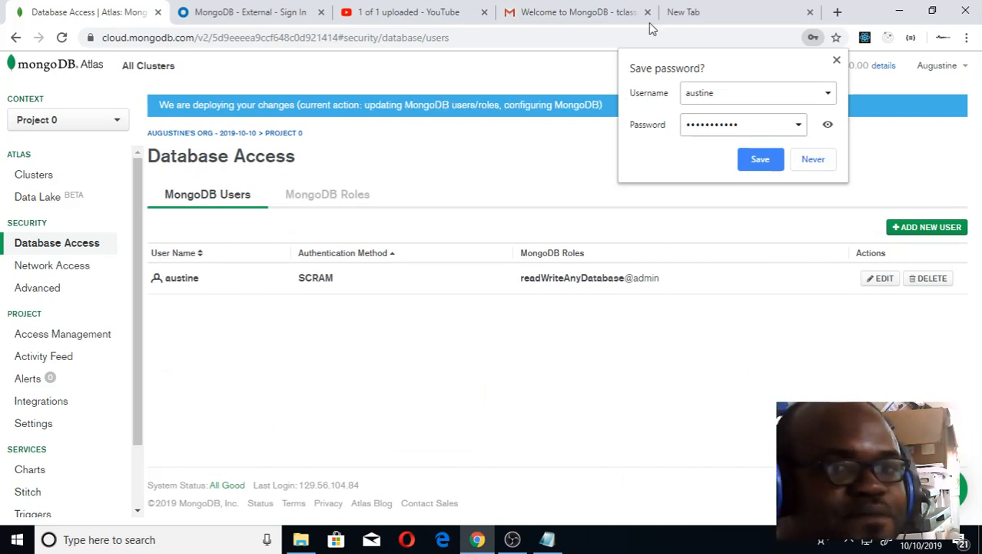
- Dismiss the browser's offer to save the new database user's password
click(835, 61)
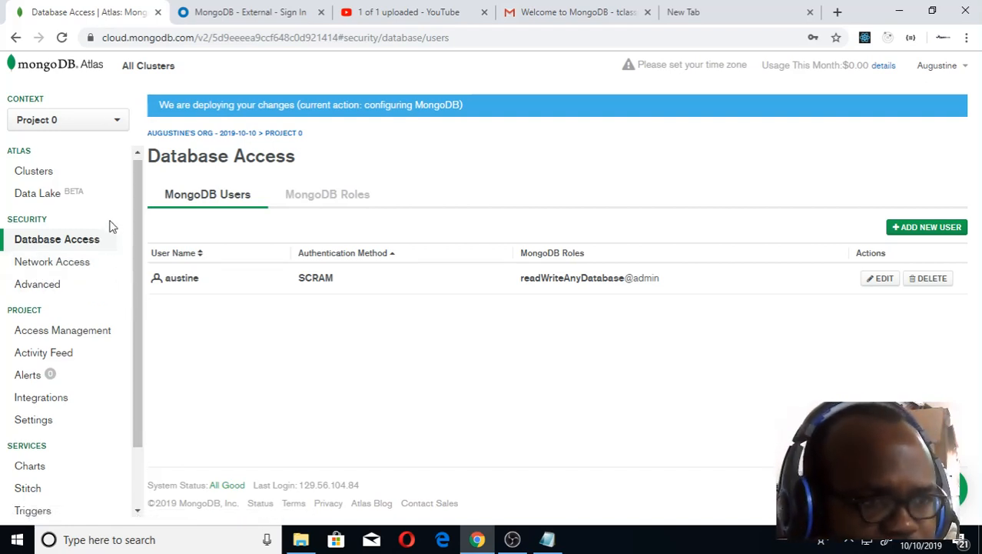
- Look through the project settings and the advanced security options of Project 0
scroll(110, 226, down, 1)
scroll(110, 226, up, 1)
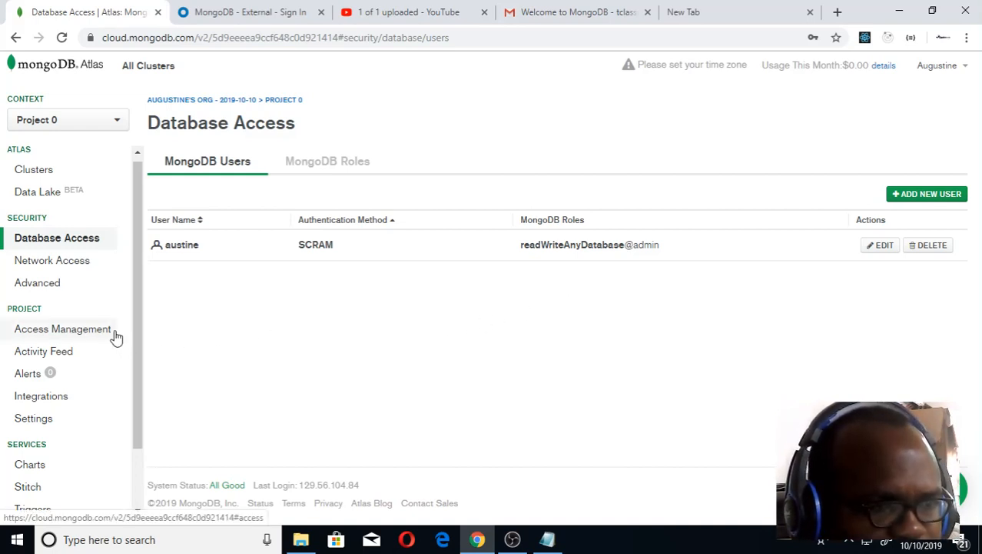
scroll(115, 336, down, 1)
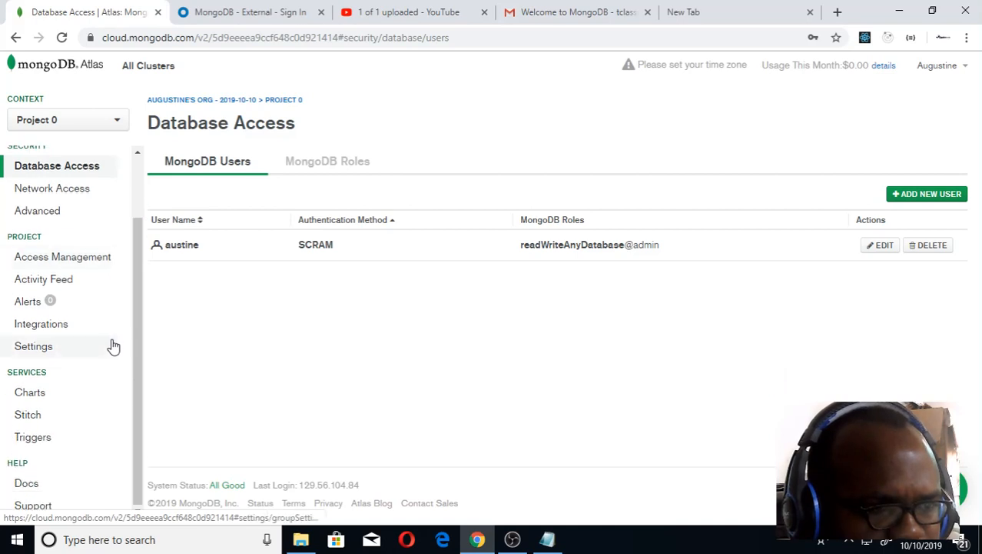
scroll(106, 345, up, 1)
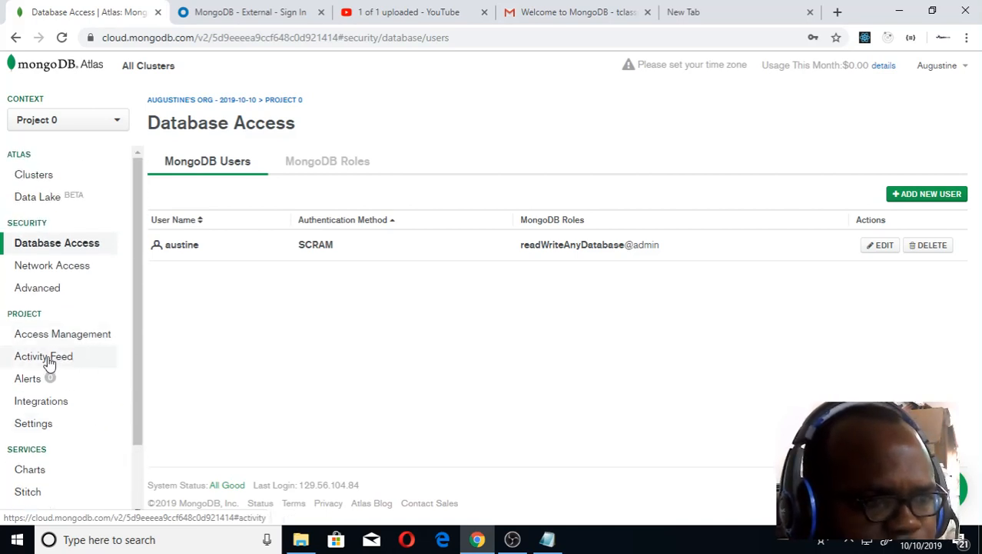
click(34, 424)
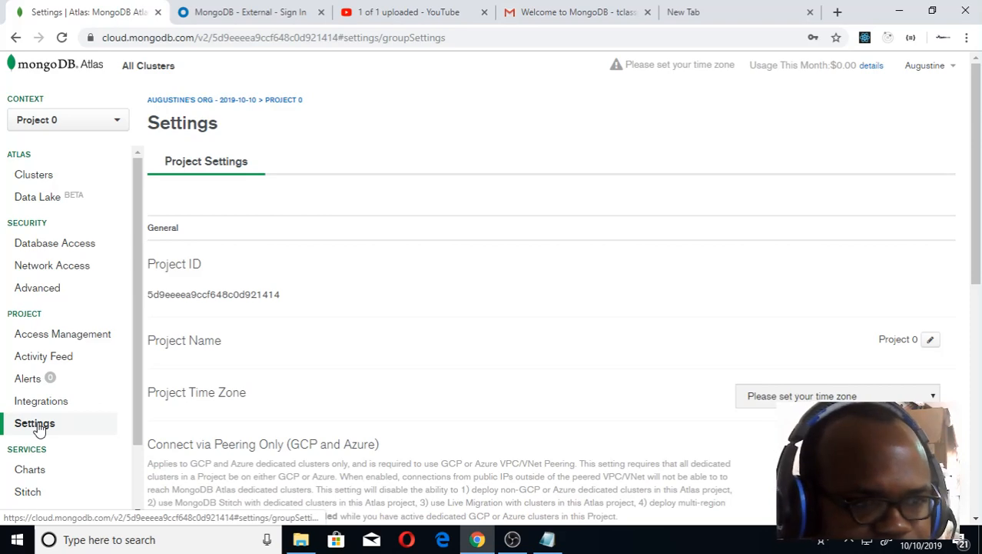
scroll(419, 301, down, 5)
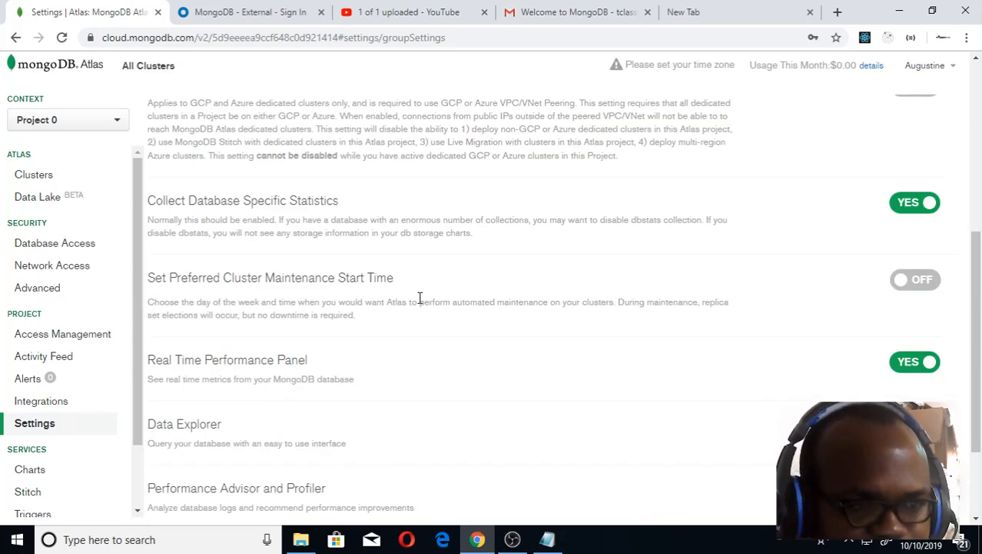
scroll(419, 301, down, 2)
scroll(419, 301, up, 2)
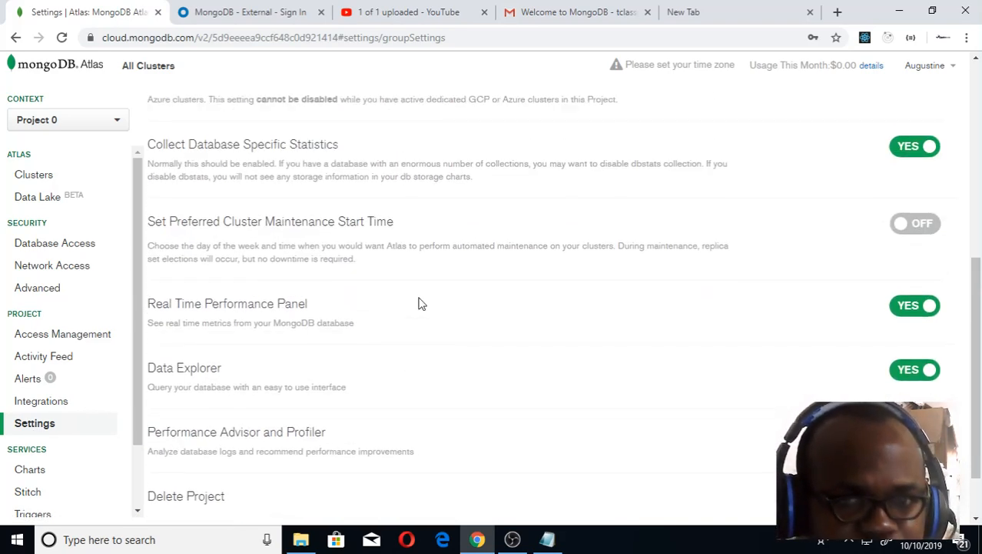
scroll(419, 302, down, 2)
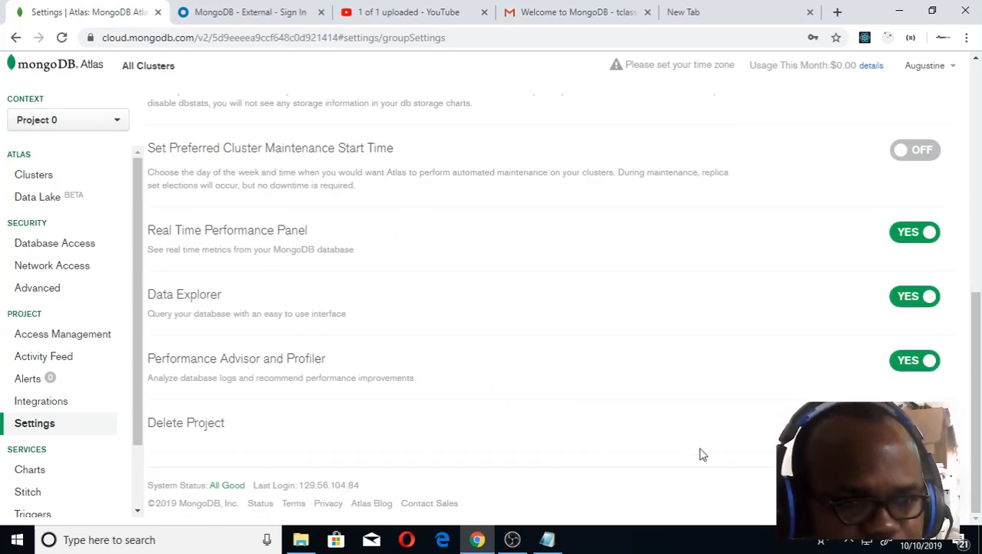
scroll(347, 279, up, 2)
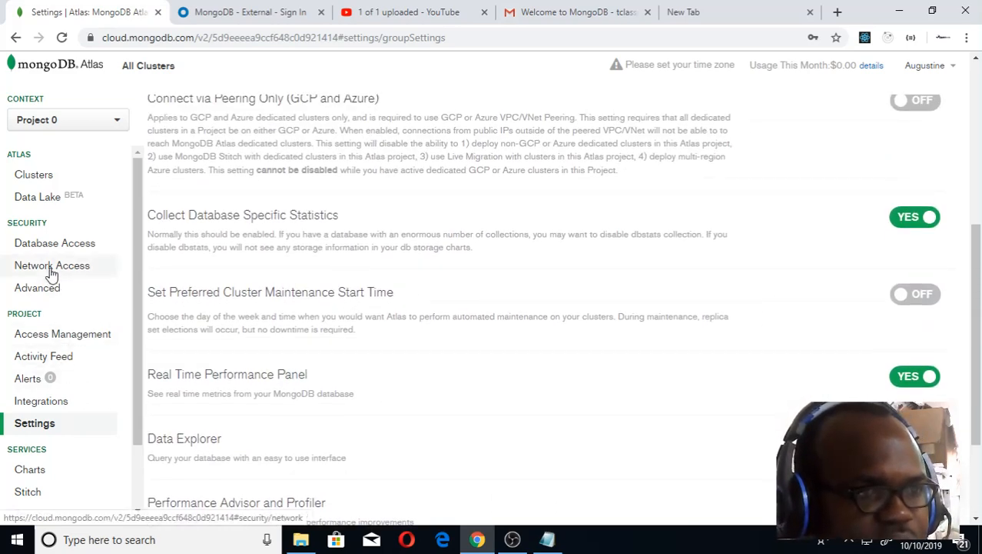
click(30, 289)
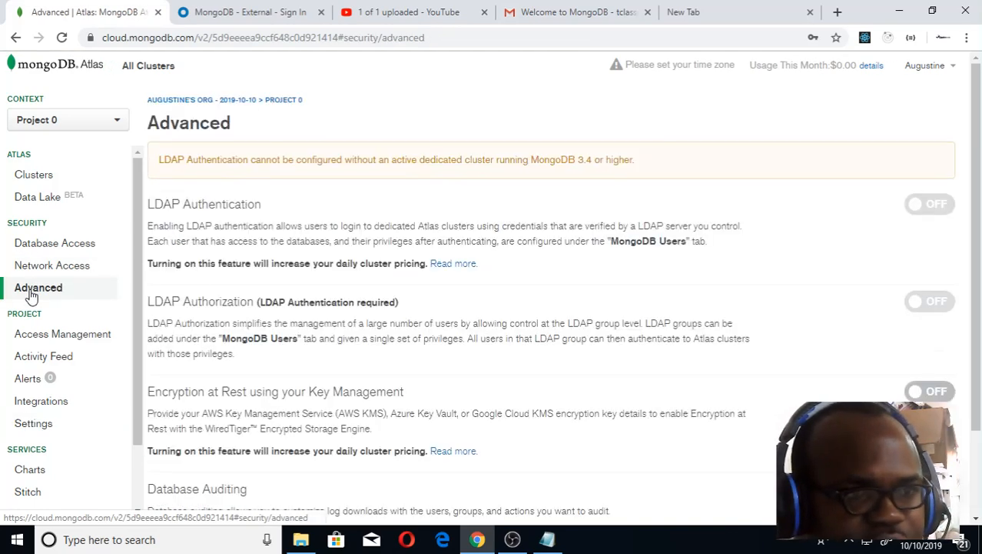
scroll(280, 325, down, 2)
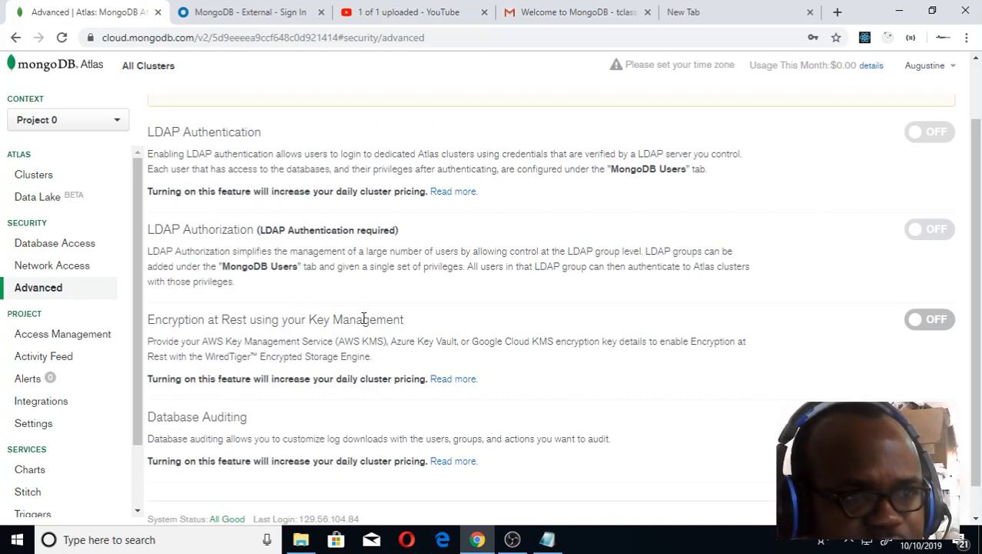
scroll(364, 319, up, 1)
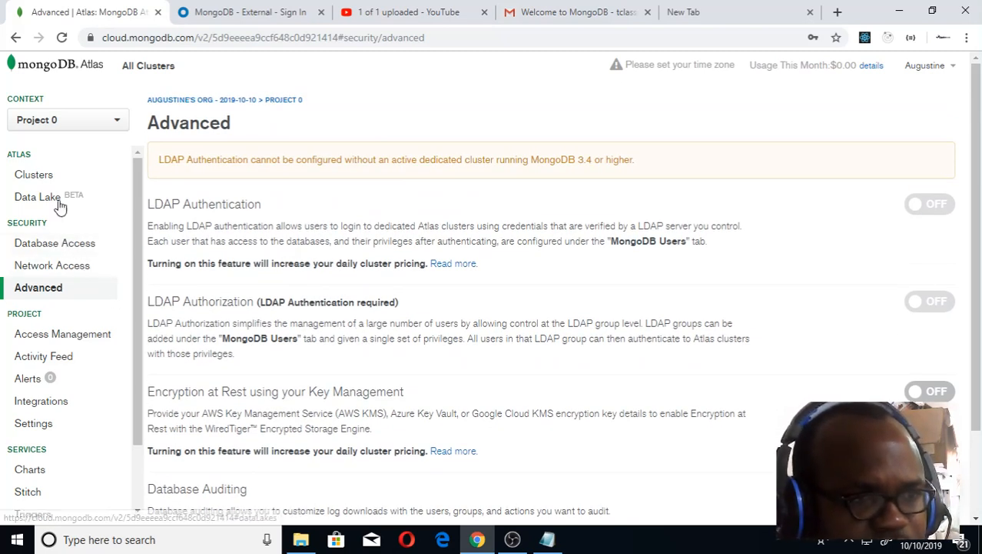
- Whitelist network access from anywhere (0.0.0.0/0) as a permanent entry, and return to the Clusters overview
click(58, 269)
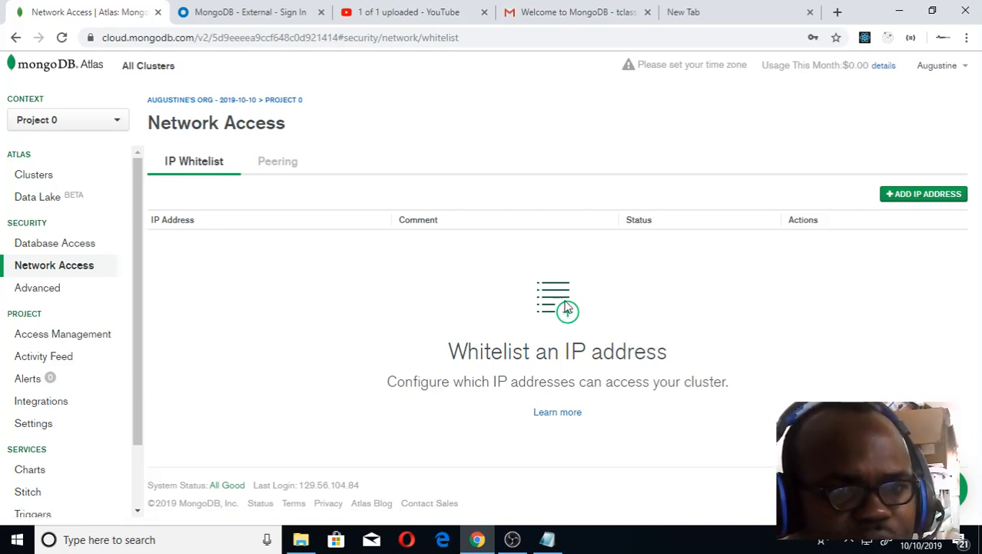
click(947, 196)
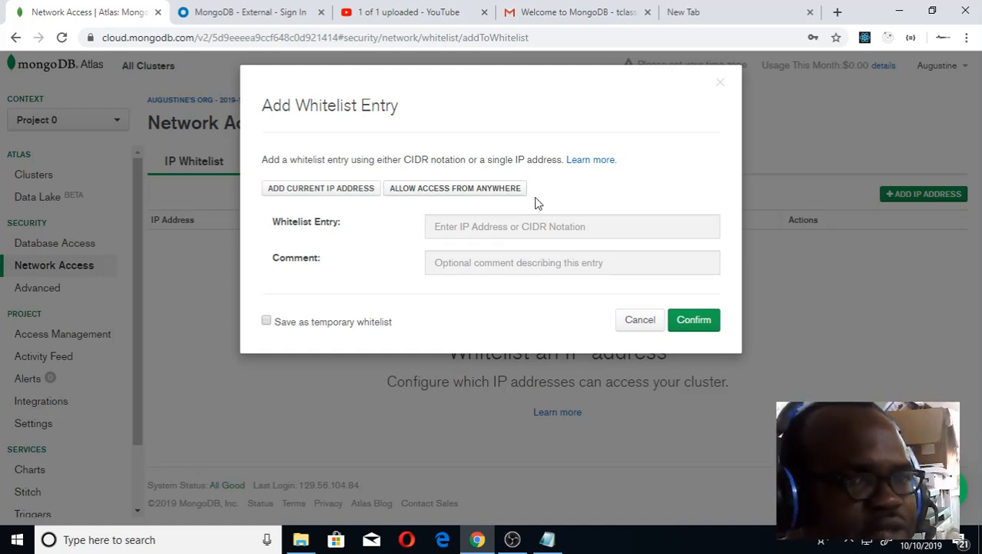
click(448, 194)
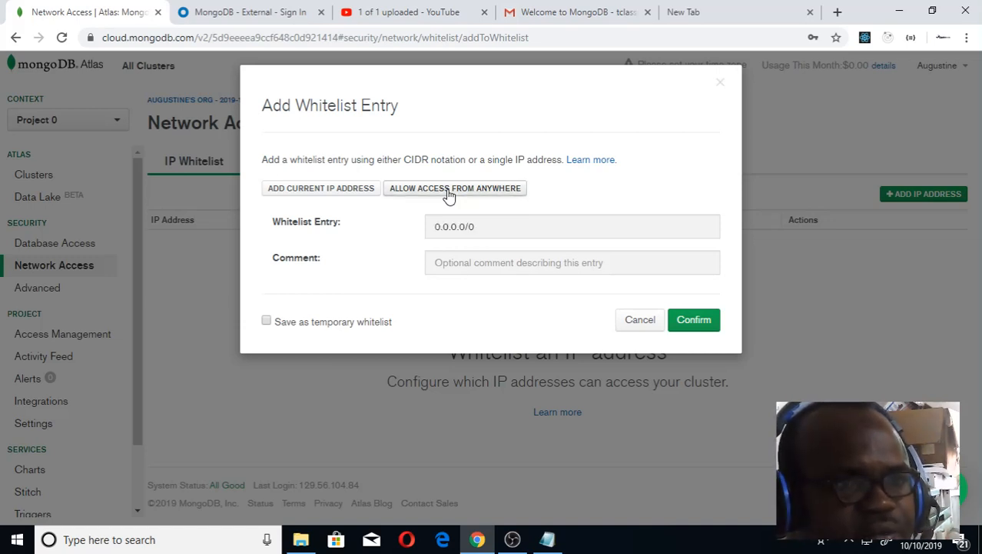
click(692, 322)
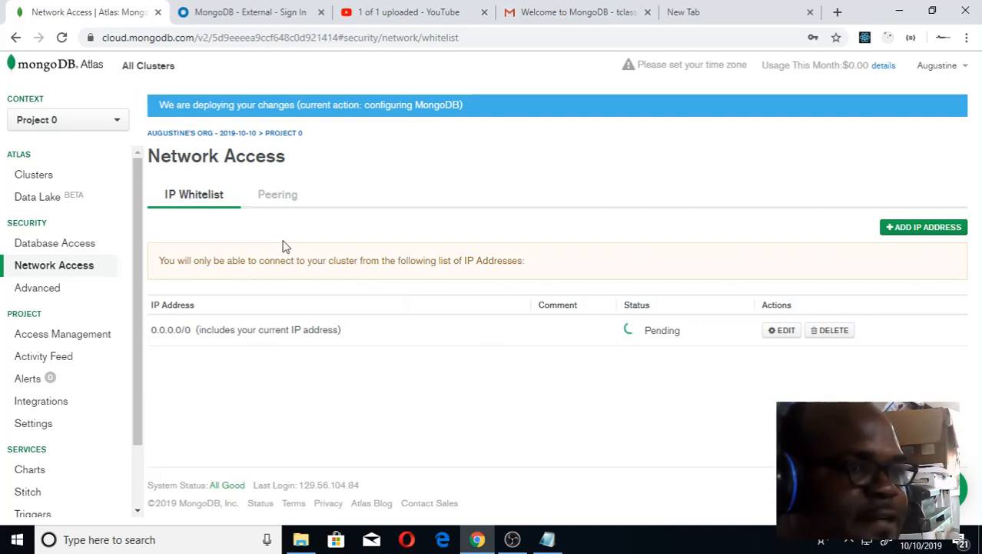
click(34, 181)
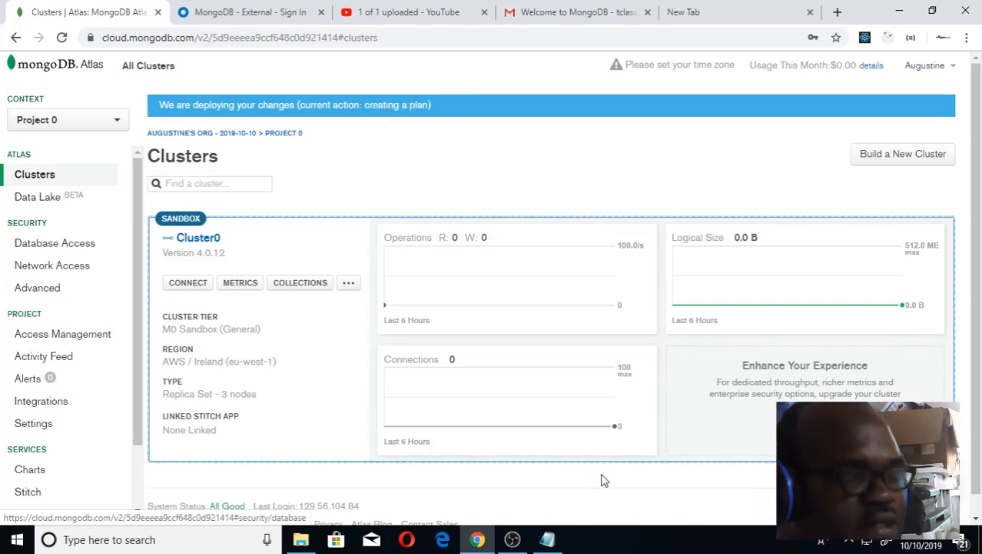
click(513, 541)
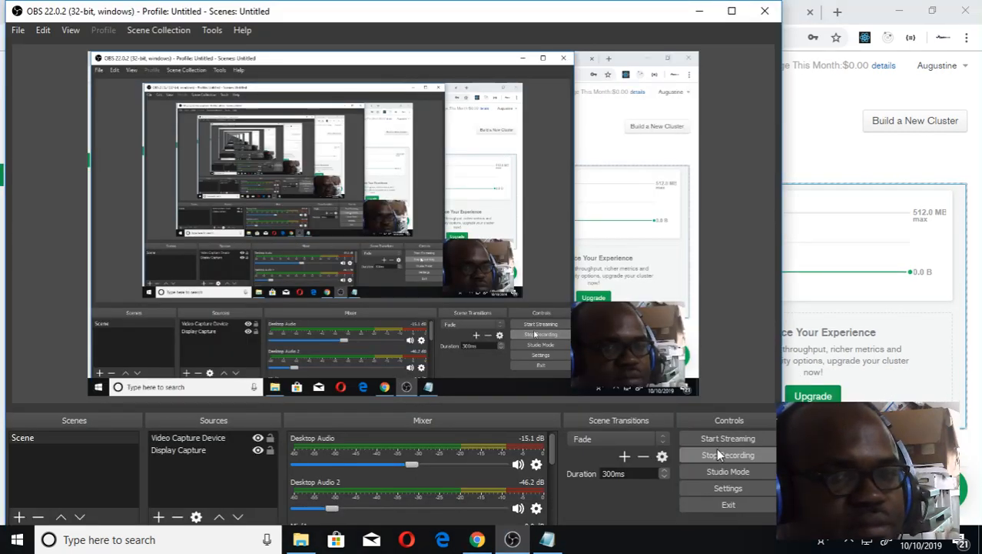